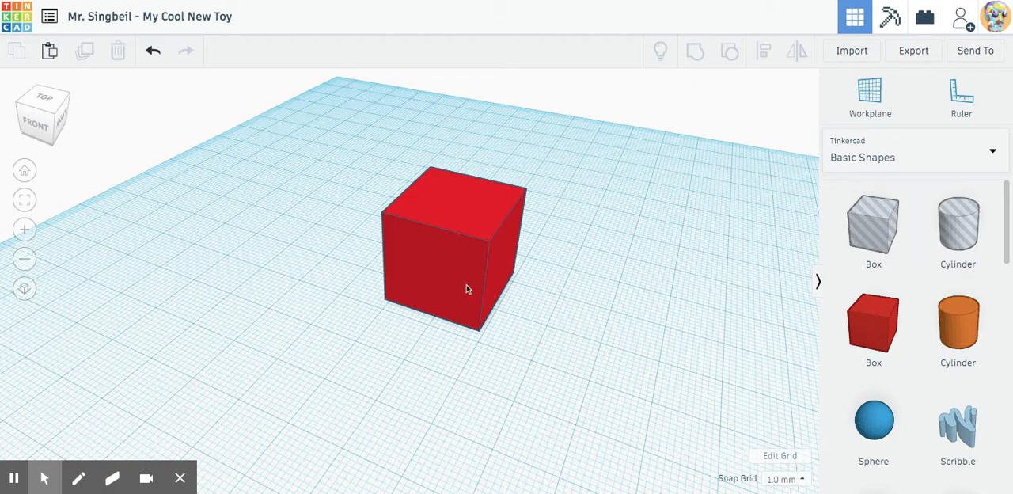
Look through the Basic Shapes library to see which shapes are available.
{"action": "scroll", "coordinate": [466, 289], "scroll_direction": "down", "scroll_amount": 3}
{"action": "scroll", "coordinate": [466, 289], "scroll_direction": "up", "scroll_amount": 3}
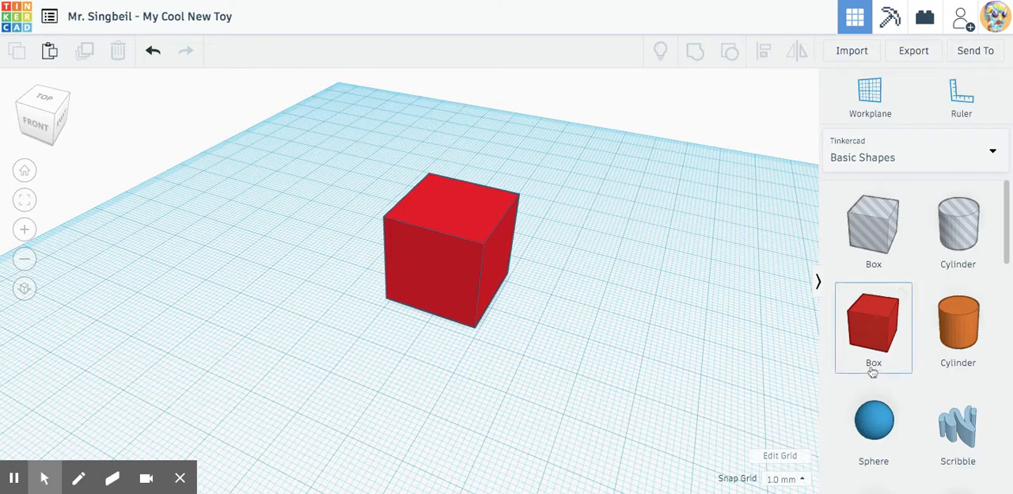
{"action": "scroll", "coordinate": [872, 372], "scroll_direction": "down", "scroll_amount": 3}
{"action": "scroll", "coordinate": [872, 372], "scroll_direction": "down", "scroll_amount": 7}
{"action": "scroll", "coordinate": [873, 372], "scroll_direction": "down", "scroll_amount": 2}
{"action": "scroll", "coordinate": [873, 372], "scroll_direction": "up", "scroll_amount": 12}
{"action": "scroll", "coordinate": [872, 371], "scroll_direction": "down", "scroll_amount": 2}
{"action": "scroll", "coordinate": [872, 368], "scroll_direction": "up", "scroll_amount": 1}
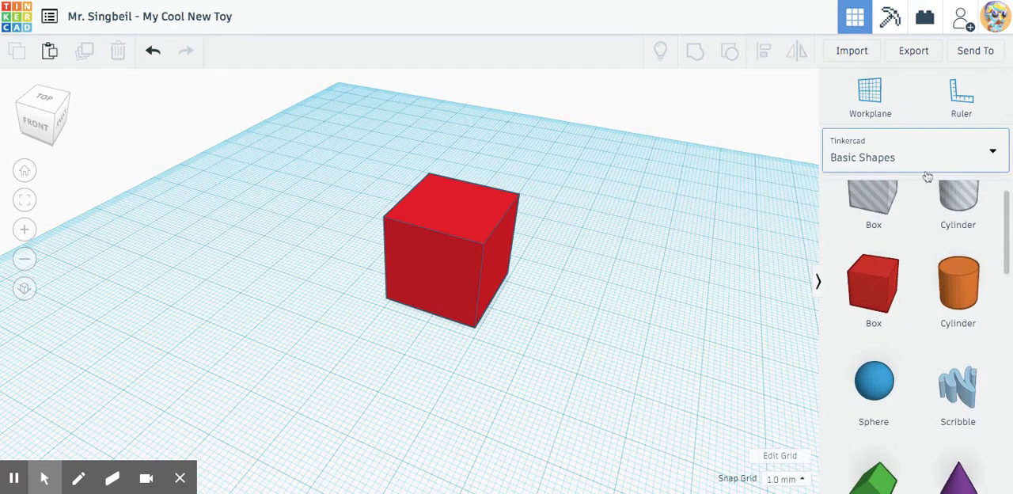
Switch the shape library from Basic Shapes to the full set of Shape Generators.
{"action": "left_click", "coordinate": [950, 162]}
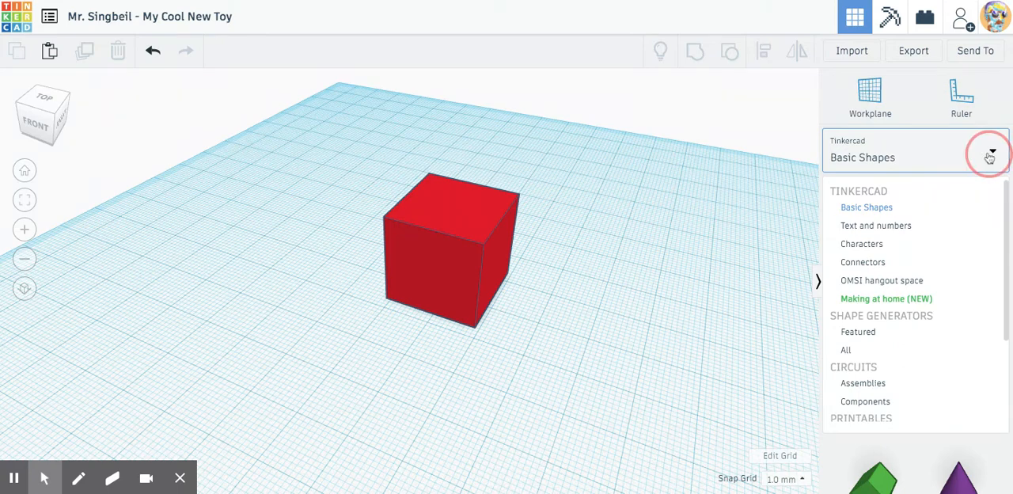
{"action": "left_click", "coordinate": [989, 155]}
{"action": "left_click", "coordinate": [989, 156]}
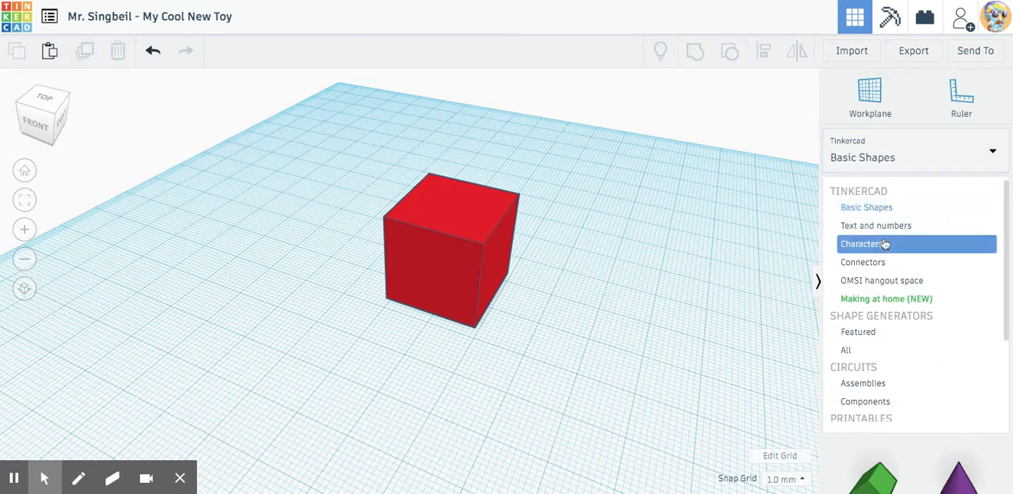
{"action": "left_click", "coordinate": [877, 352]}
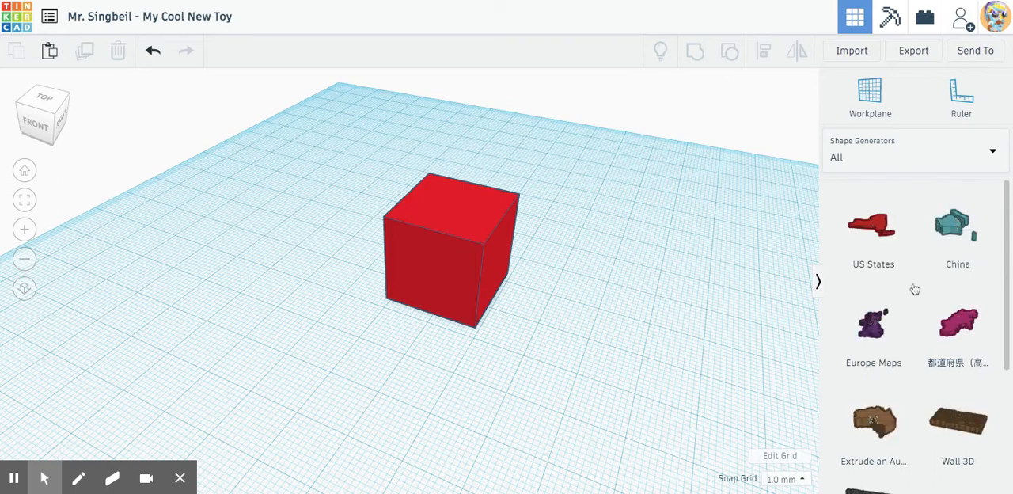
Look through the shape generator pages up to page 6, then return to page 5.
{"action": "scroll", "coordinate": [915, 290], "scroll_direction": "down", "scroll_amount": 3}
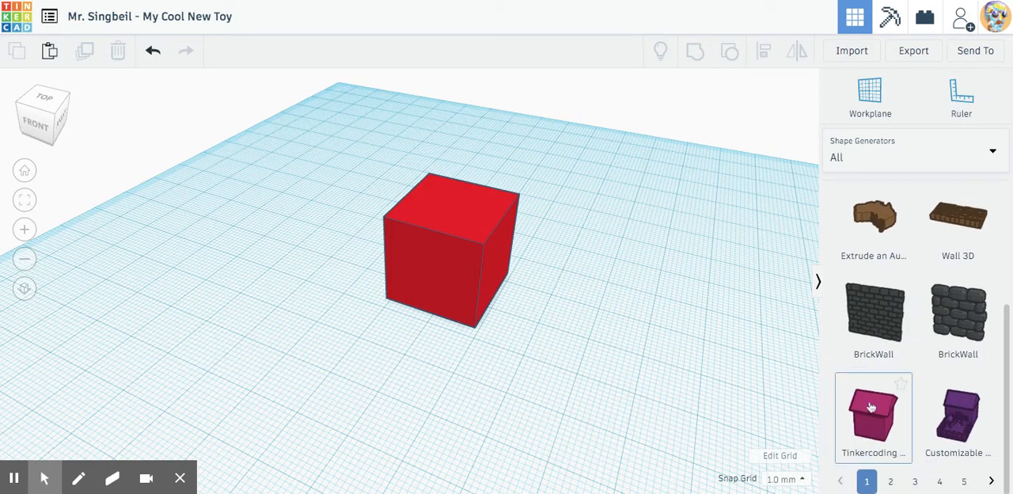
{"action": "scroll", "coordinate": [910, 324], "scroll_direction": "up", "scroll_amount": 3}
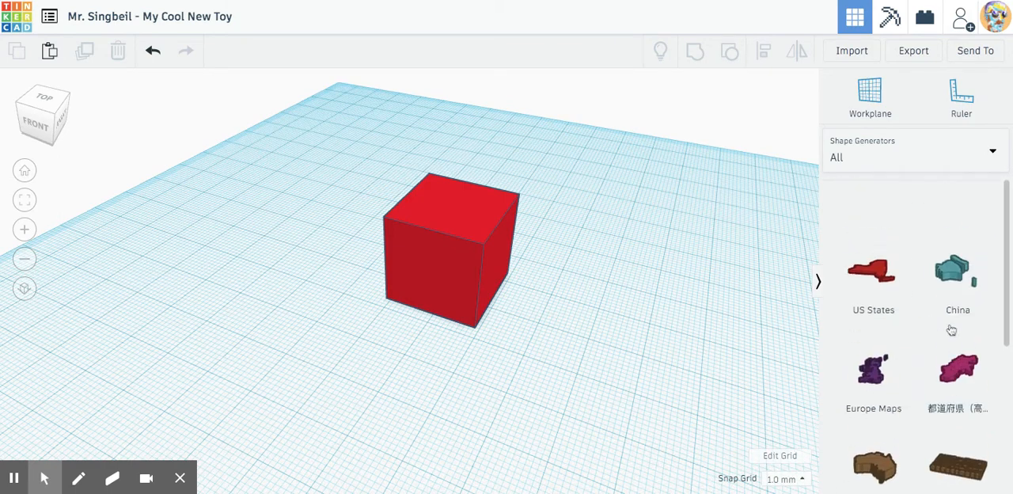
{"action": "scroll", "coordinate": [934, 333], "scroll_direction": "down", "scroll_amount": 3}
{"action": "scroll", "coordinate": [946, 260], "scroll_direction": "up", "scroll_amount": 1}
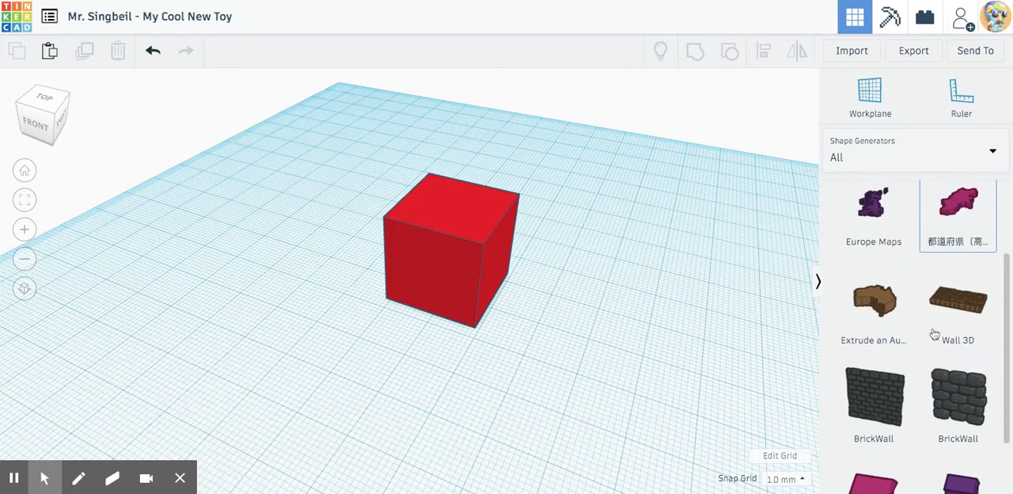
{"action": "scroll", "coordinate": [910, 364], "scroll_direction": "down", "scroll_amount": 1}
{"action": "left_click", "coordinate": [891, 482]}
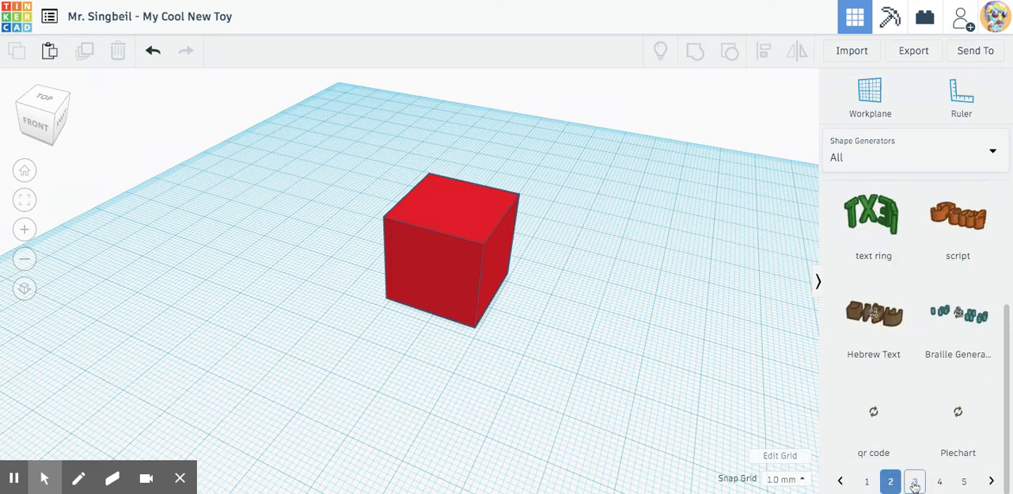
{"action": "left_click", "coordinate": [916, 481]}
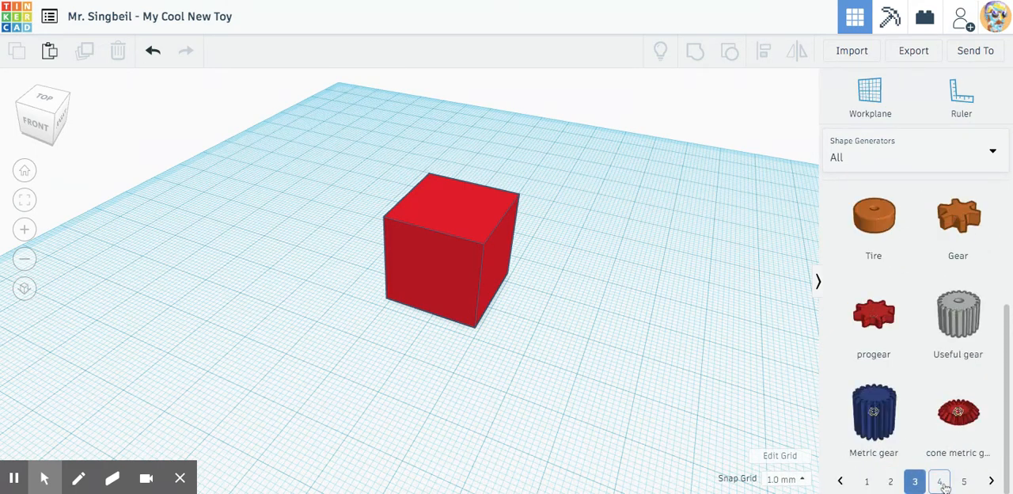
{"action": "left_click", "coordinate": [941, 482]}
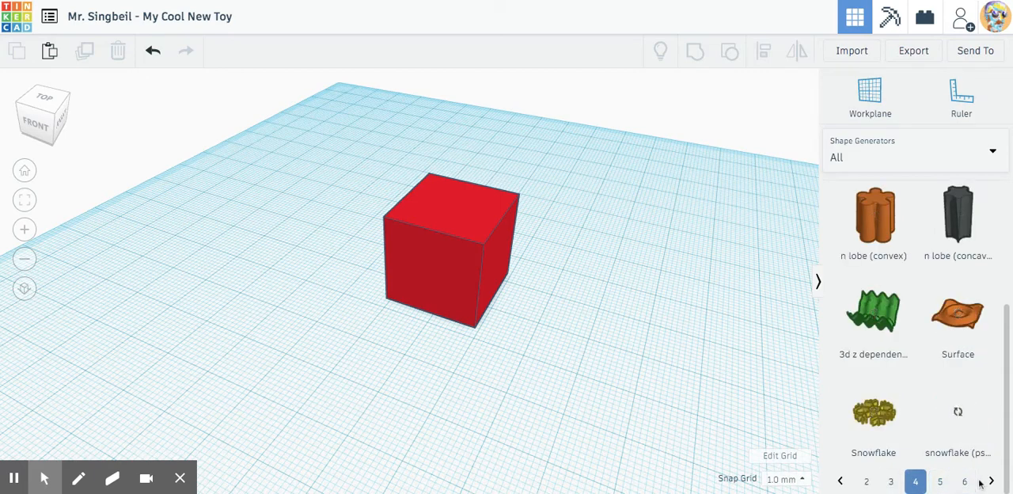
{"action": "left_click", "coordinate": [962, 482]}
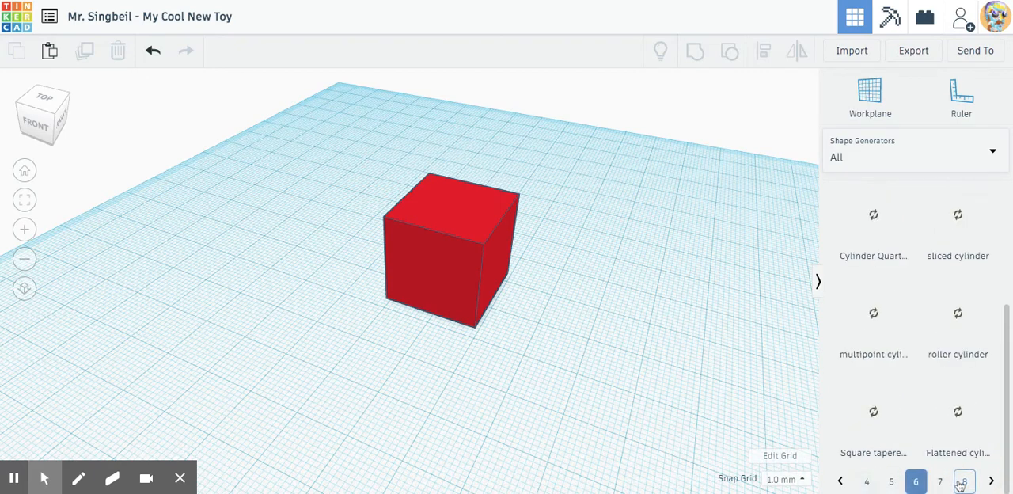
{"action": "left_click", "coordinate": [893, 482]}
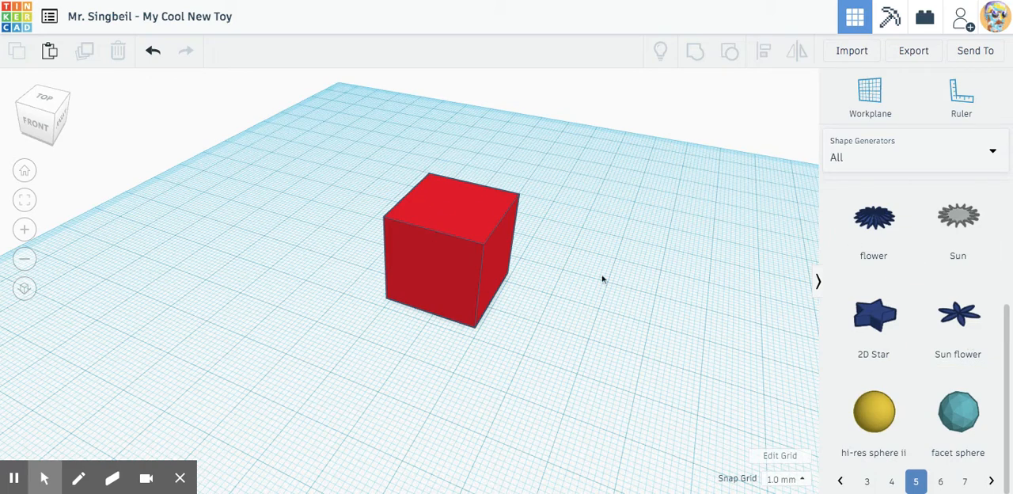
Add a 2D Star to the workplane and place it beside the red box.
{"action": "left_click_drag", "start_coordinate": [870, 316], "coordinate": [654, 311]}
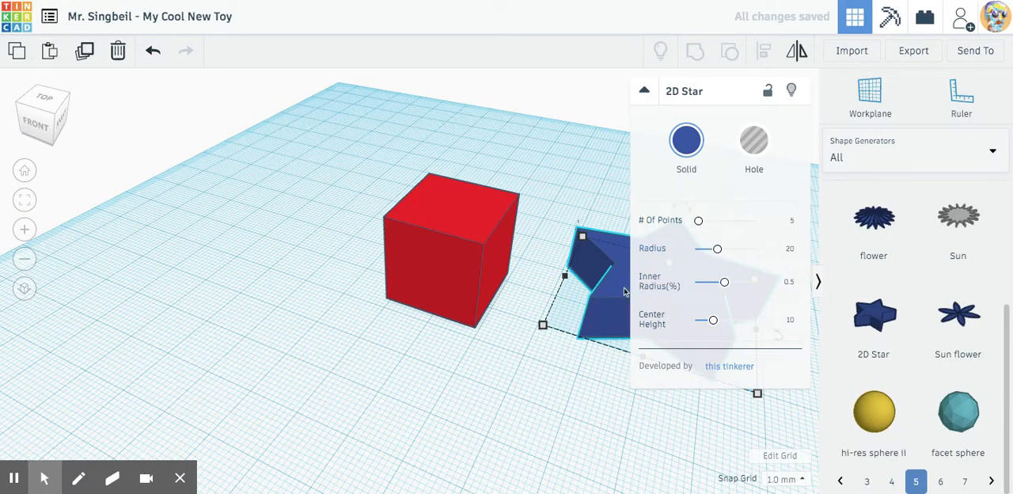
{"action": "left_click_drag", "start_coordinate": [594, 301], "coordinate": [168, 310]}
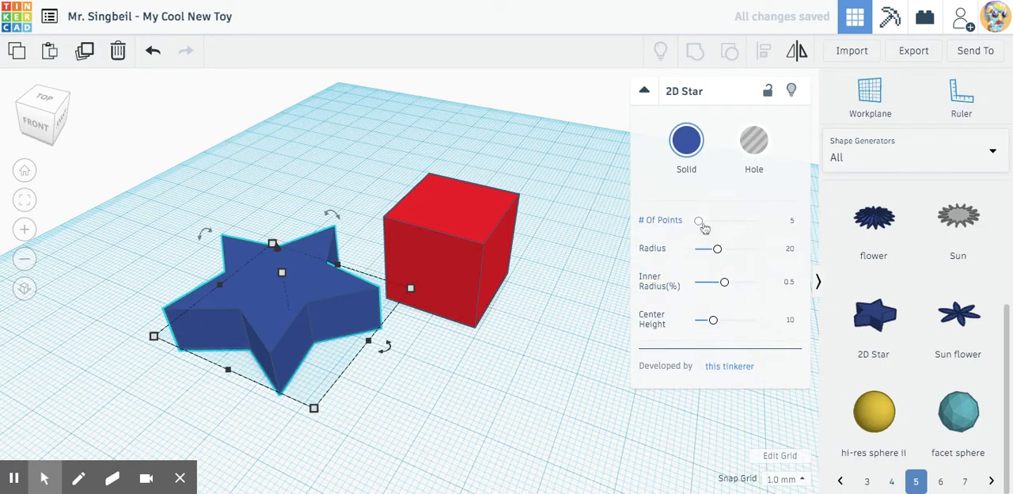
Set the star to 9 points, radius 25.5, inner radius 0.76 and center height 8.17.
{"action": "mouse_move", "coordinate": [704, 228]}
{"action": "left_mouse_down"}
{"action": "mouse_move", "coordinate": [737, 220]}
{"action": "mouse_move", "coordinate": [704, 218]}
{"action": "mouse_move", "coordinate": [737, 217]}
{"action": "mouse_move", "coordinate": [707, 220]}
{"action": "left_mouse_up"}
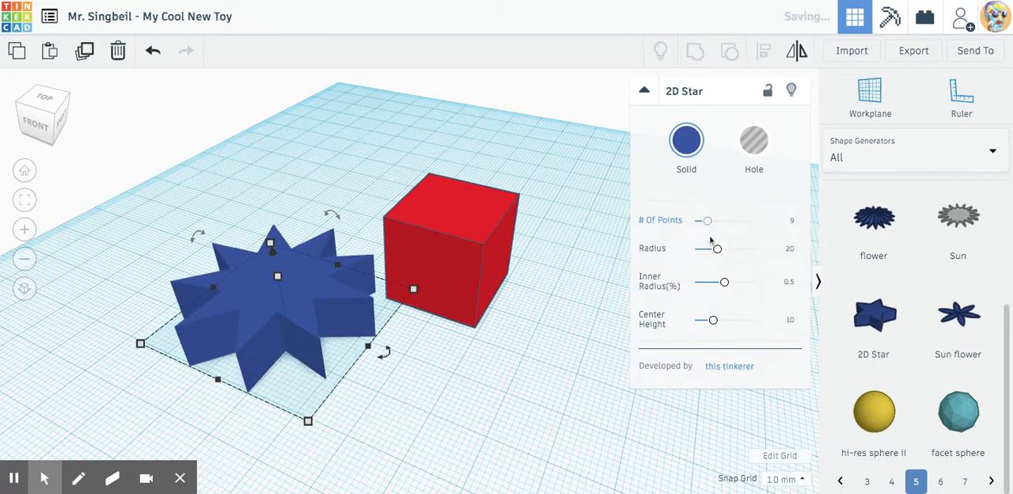
{"action": "mouse_move", "coordinate": [718, 252]}
{"action": "left_mouse_down"}
{"action": "mouse_move", "coordinate": [735, 249]}
{"action": "mouse_move", "coordinate": [719, 254]}
{"action": "mouse_move", "coordinate": [725, 249]}
{"action": "left_mouse_up"}
{"action": "left_click_drag", "start_coordinate": [720, 279], "coordinate": [741, 282]}
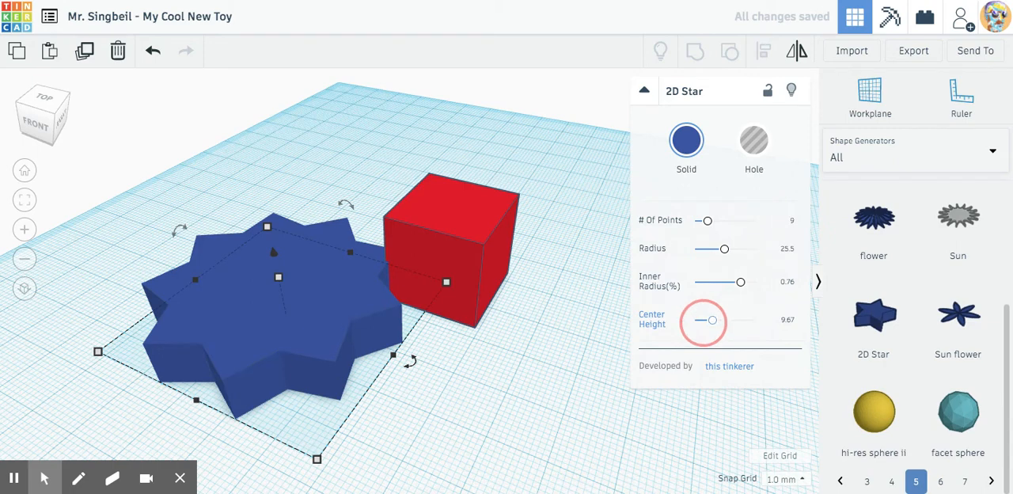
{"action": "mouse_move", "coordinate": [713, 320]}
{"action": "left_mouse_down"}
{"action": "mouse_move", "coordinate": [738, 318]}
{"action": "mouse_move", "coordinate": [694, 320]}
{"action": "mouse_move", "coordinate": [720, 321]}
{"action": "mouse_move", "coordinate": [708, 320]}
{"action": "left_mouse_up"}
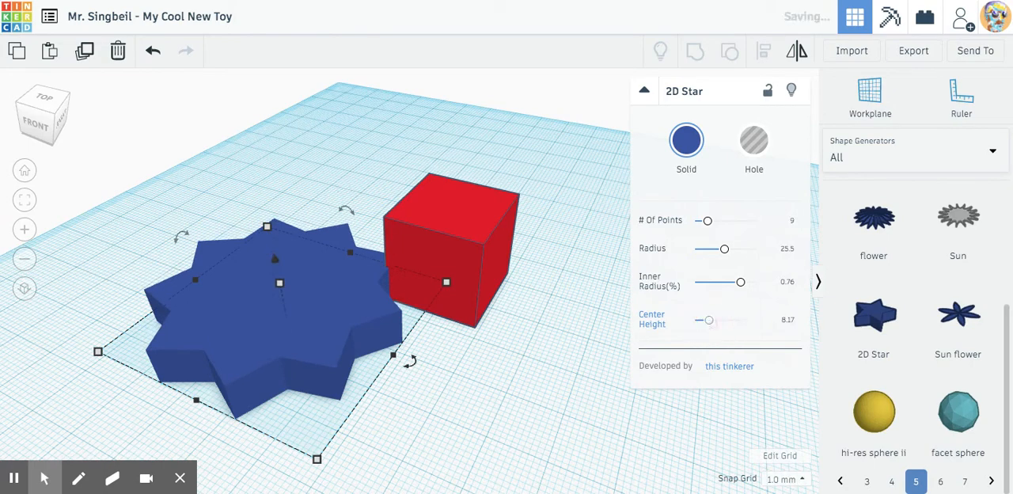
{"action": "left_click", "coordinate": [453, 400]}
{"action": "left_click", "coordinate": [322, 307]}
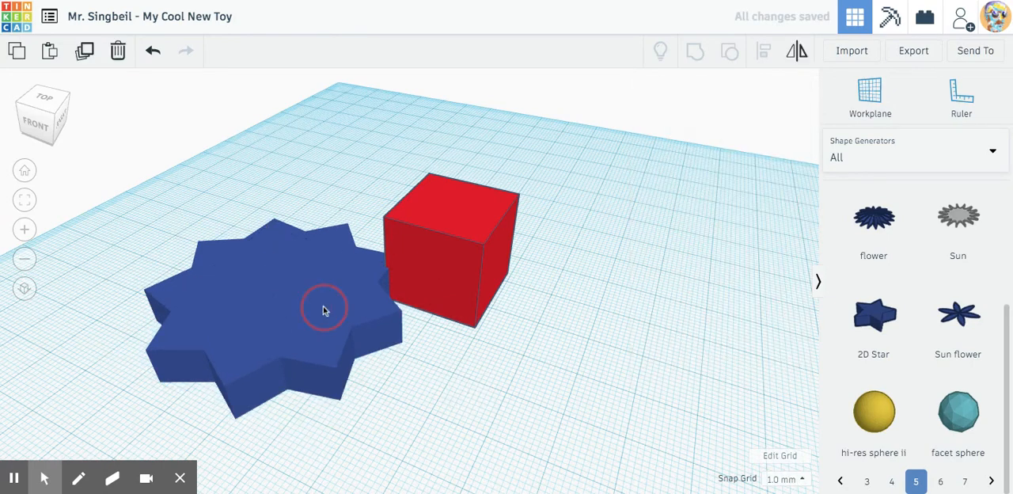
Round the edges of the red box with a radius of 4.02.
{"action": "left_click", "coordinate": [463, 235]}
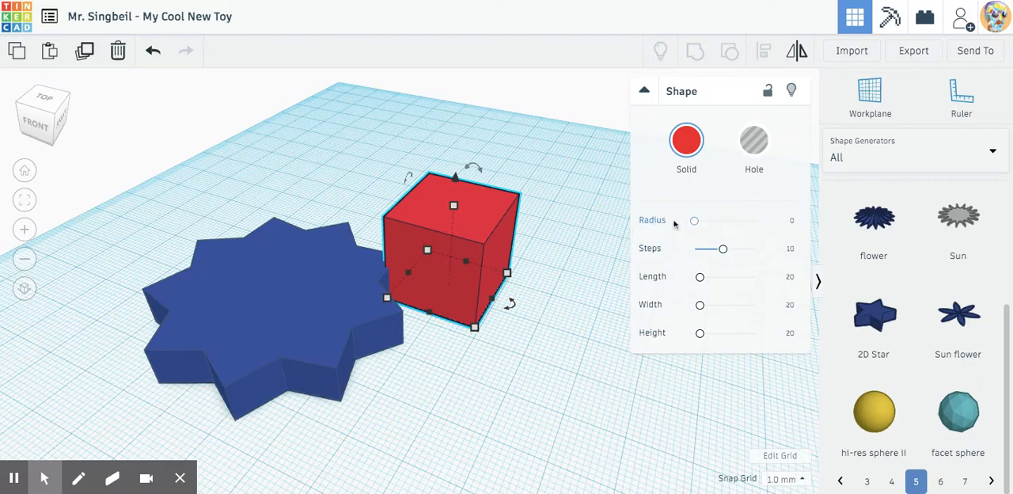
{"action": "left_click", "coordinate": [539, 336]}
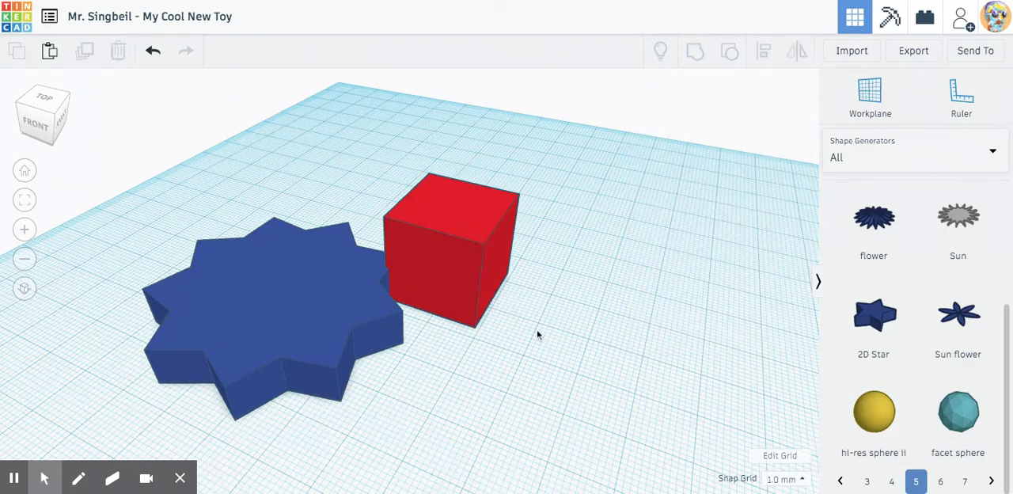
{"action": "left_click", "coordinate": [460, 252]}
{"action": "mouse_move", "coordinate": [695, 220]}
{"action": "left_mouse_down"}
{"action": "mouse_move", "coordinate": [717, 220]}
{"action": "mouse_move", "coordinate": [704, 220]}
{"action": "left_mouse_up"}
{"action": "left_click", "coordinate": [537, 357]}
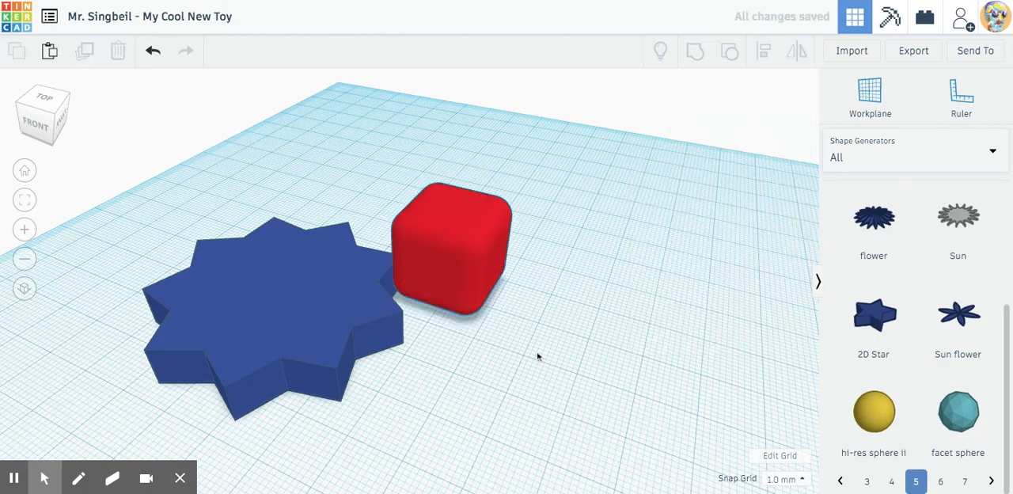
Delete the blue star from the workplane.
{"action": "scroll", "coordinate": [578, 262], "scroll_direction": "up", "scroll_amount": 2}
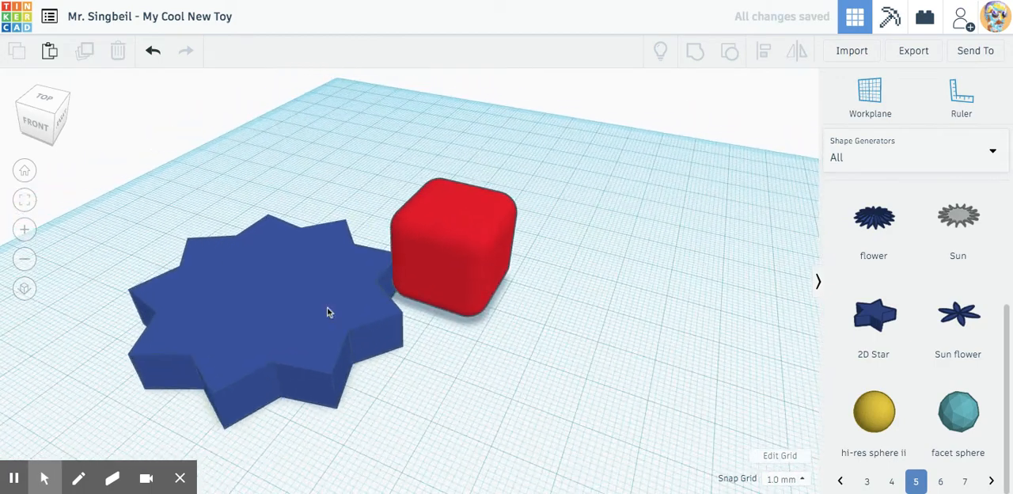
{"action": "left_click", "coordinate": [327, 309]}
{"action": "key", "text": "Delete"}
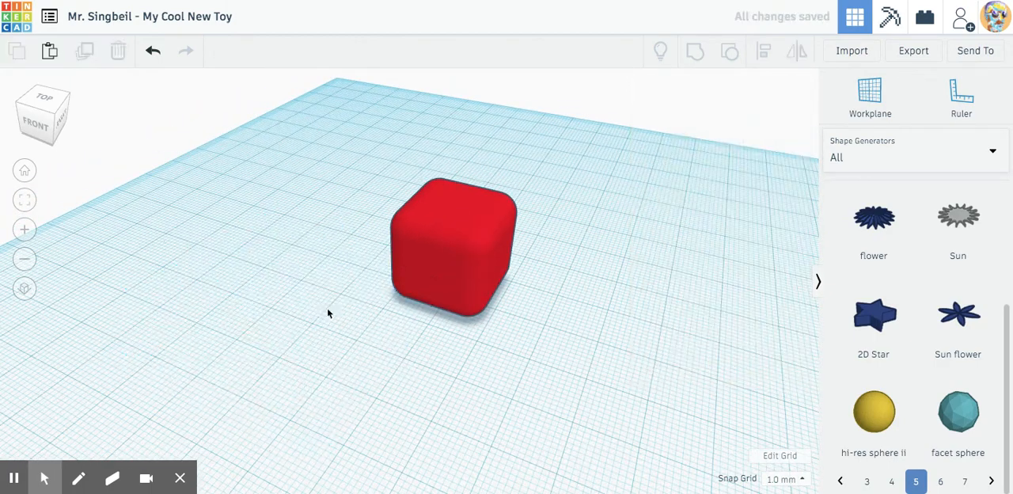
Flatten the rounded red box to a height of 9 mm.
{"action": "left_click", "coordinate": [450, 270]}
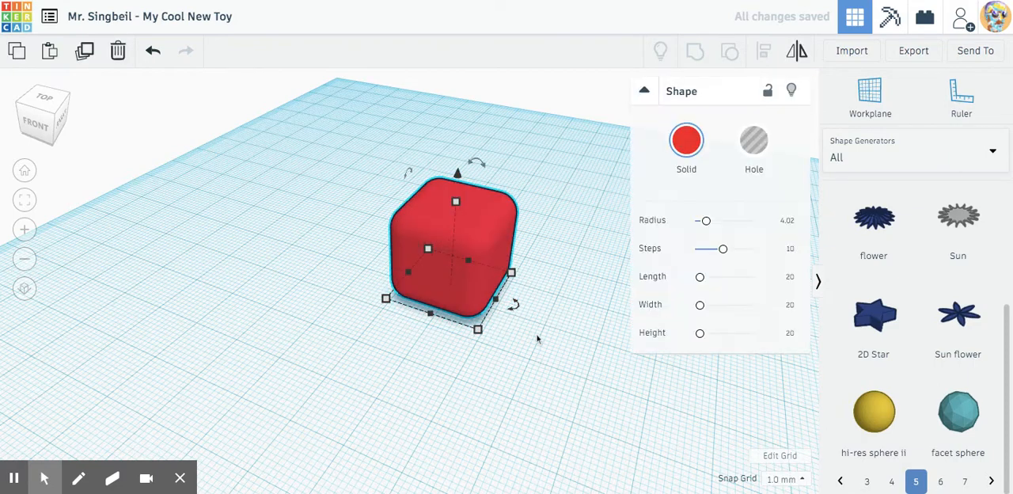
{"action": "left_click", "coordinate": [581, 311]}
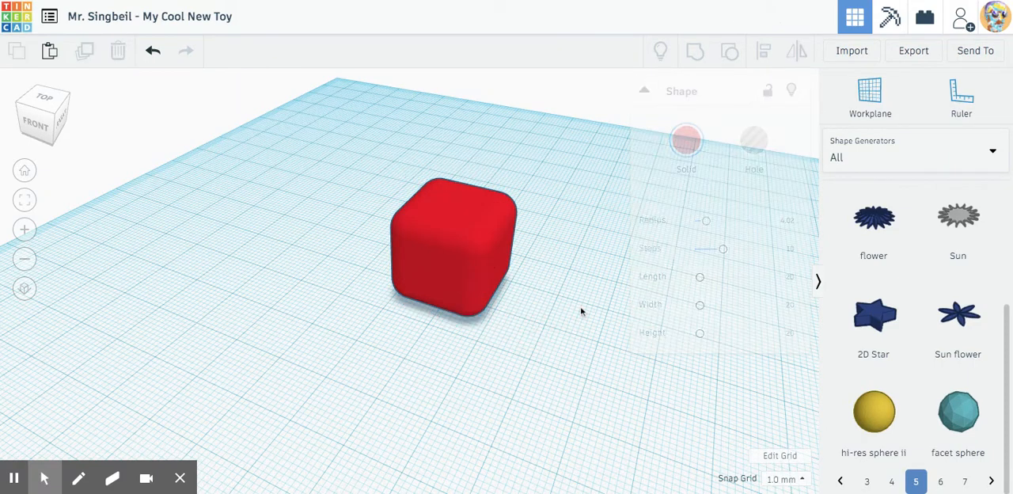
{"action": "left_click", "coordinate": [460, 265]}
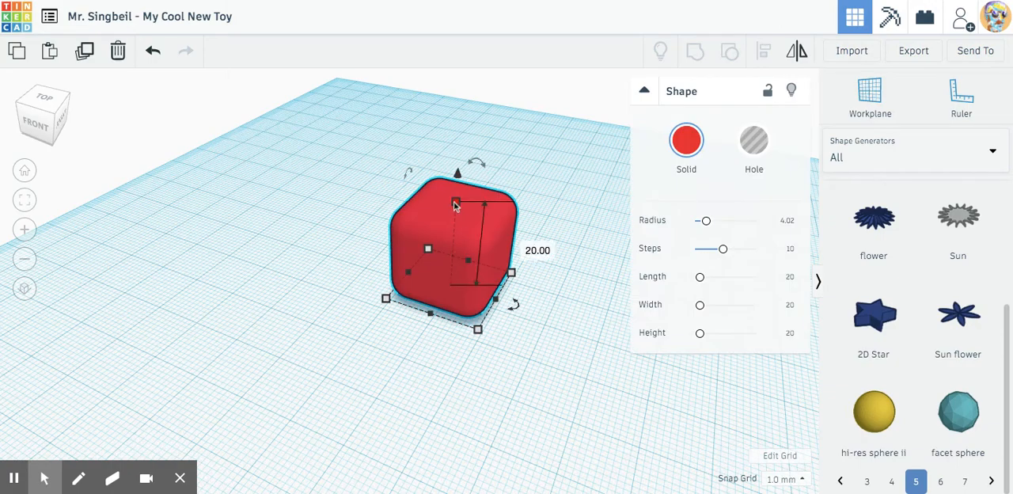
{"action": "right_click_drag", "start_coordinate": [378, 356], "coordinate": [504, 215]}
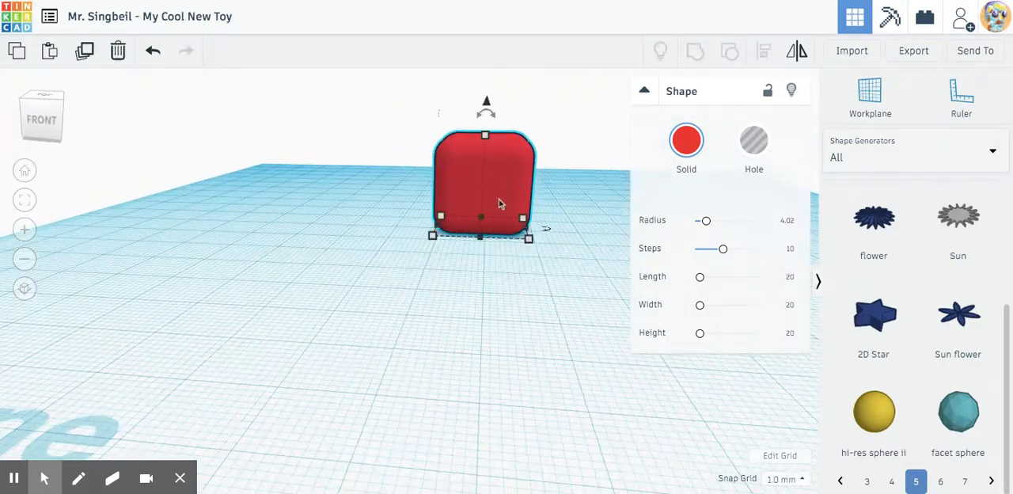
{"action": "mouse_move", "coordinate": [485, 136]}
{"action": "left_click_drag", "start_coordinate": [486, 136], "coordinate": [483, 186]}
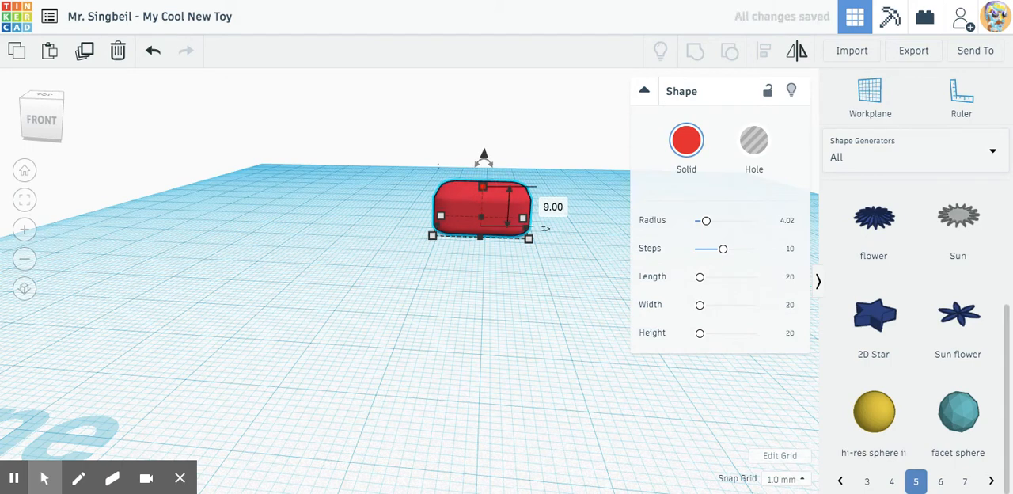
Raise the flattened red box so that it floats above the workplane.
{"action": "left_click_drag", "start_coordinate": [484, 155], "coordinate": [480, 93]}
{"action": "right_click_drag", "start_coordinate": [512, 275], "coordinate": [469, 274]}
{"action": "left_click_drag", "start_coordinate": [501, 136], "coordinate": [502, 145]}
{"action": "left_click", "coordinate": [502, 275]}
{"action": "right_click_drag", "start_coordinate": [502, 275], "coordinate": [545, 279]}
{"action": "left_click", "coordinate": [480, 164]}
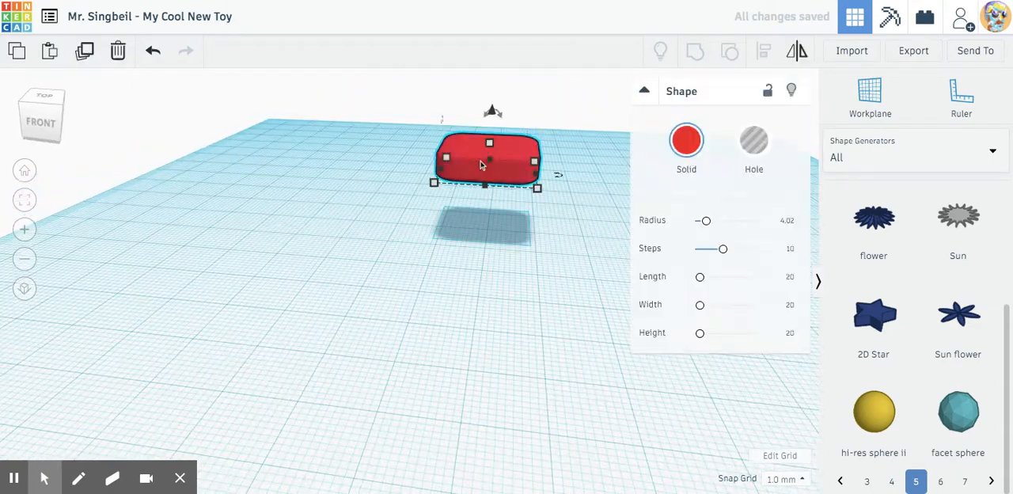
{"action": "left_click_drag", "start_coordinate": [508, 190], "coordinate": [484, 232]}
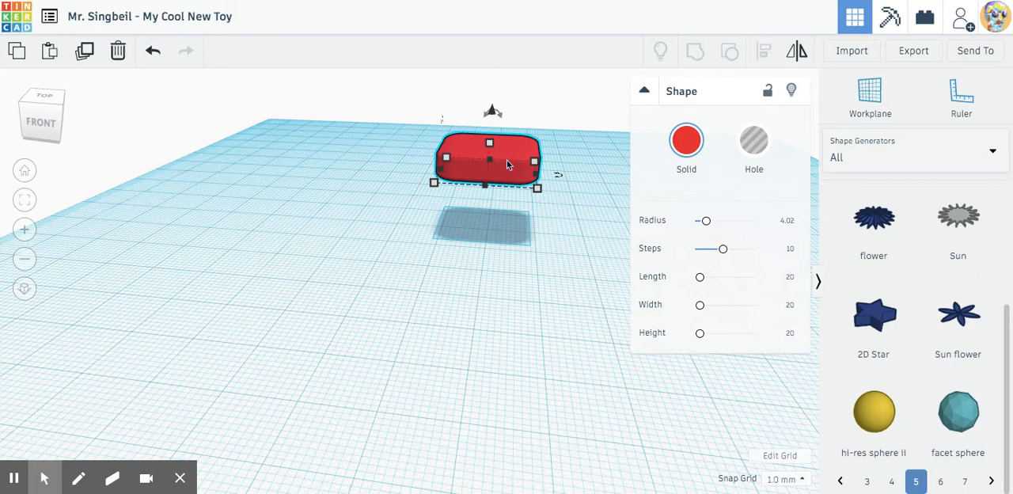
Paste a copy of the raised red box and place it in front and to the left of the original.
{"action": "key", "text": "ctrl+v"}
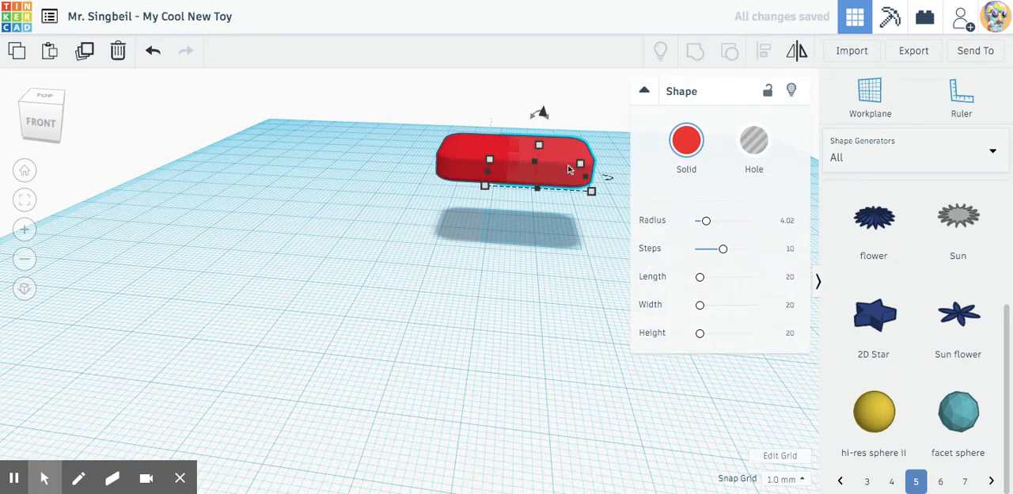
{"action": "left_click_drag", "start_coordinate": [568, 170], "coordinate": [423, 224]}
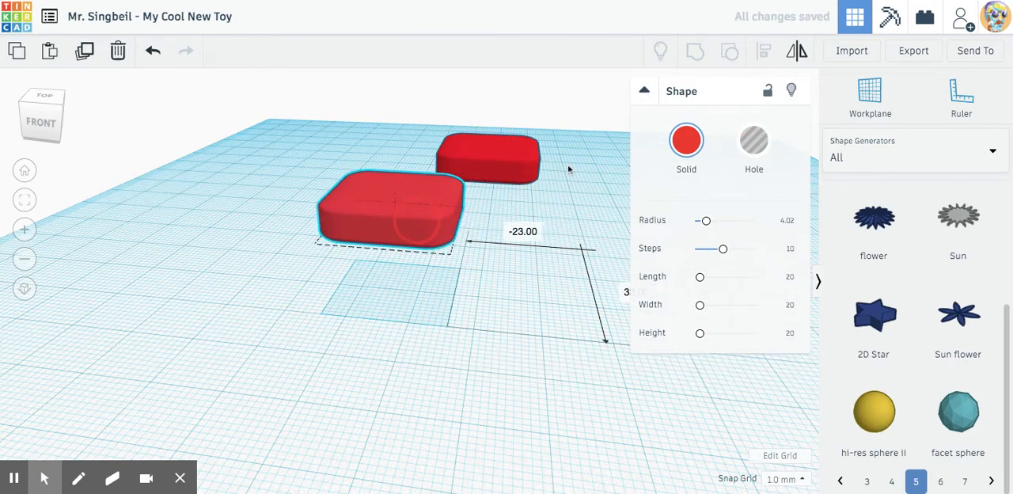
Place another copy of the raised box to the right of the original and delete it.
{"action": "left_click", "coordinate": [501, 178]}
{"action": "left_click_drag", "start_coordinate": [515, 150], "coordinate": [608, 158]}
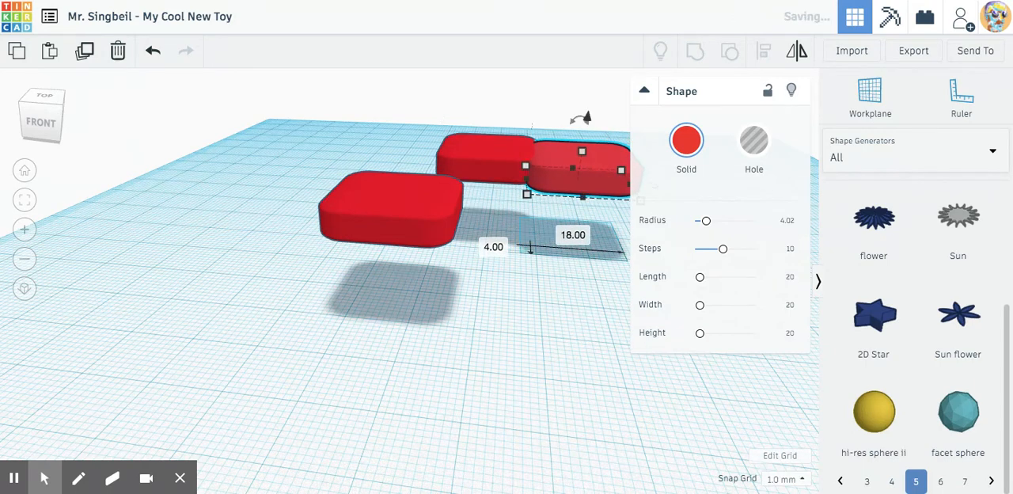
{"action": "key", "text": "Delete"}
Rotate the front copy of the flat red box 90° so that it stands upright on its edge.
{"action": "left_click", "coordinate": [379, 218]}
{"action": "left_click", "coordinate": [481, 297]}
{"action": "left_click", "coordinate": [404, 213]}
{"action": "left_click_drag", "start_coordinate": [408, 150], "coordinate": [437, 138]}
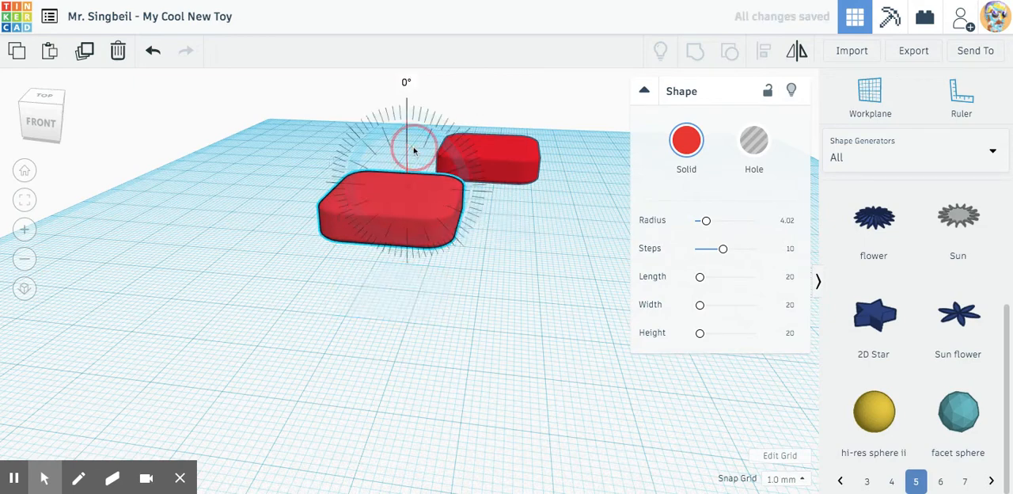
{"action": "left_click", "coordinate": [286, 391]}
{"action": "left_click", "coordinate": [415, 215]}
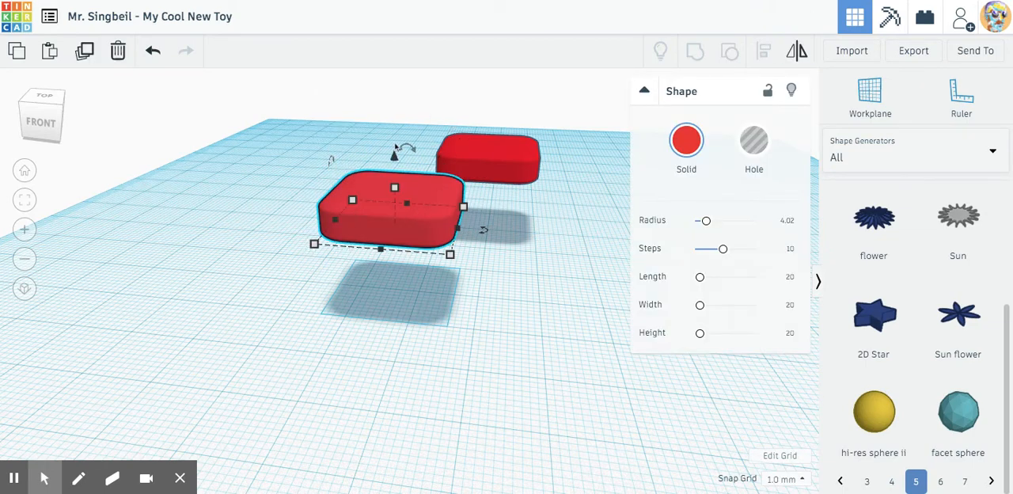
{"action": "left_click_drag", "start_coordinate": [407, 150], "coordinate": [445, 198]}
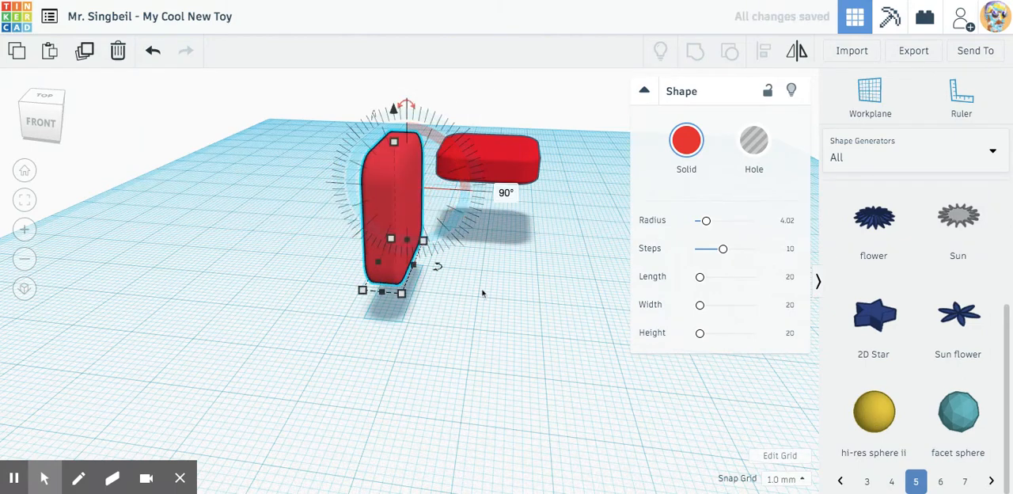
{"action": "left_click", "coordinate": [477, 327]}
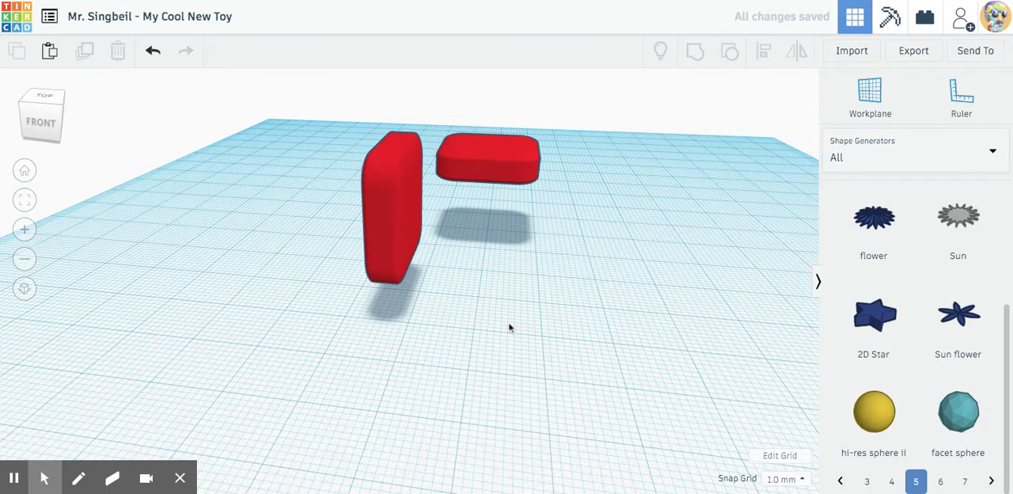
Move the upright box over the left edge of the flat box and raise it to 22 mm above the workplane.
{"action": "right_click_drag", "start_coordinate": [509, 327], "coordinate": [331, 341]}
{"action": "left_click", "coordinate": [318, 166]}
{"action": "left_click_drag", "start_coordinate": [317, 198], "coordinate": [501, 179]}
{"action": "left_click_drag", "start_coordinate": [482, 104], "coordinate": [482, 4]}
{"action": "right_click_drag", "start_coordinate": [378, 270], "coordinate": [520, 200]}
{"action": "right_click_drag", "start_coordinate": [535, 164], "coordinate": [532, 193]}
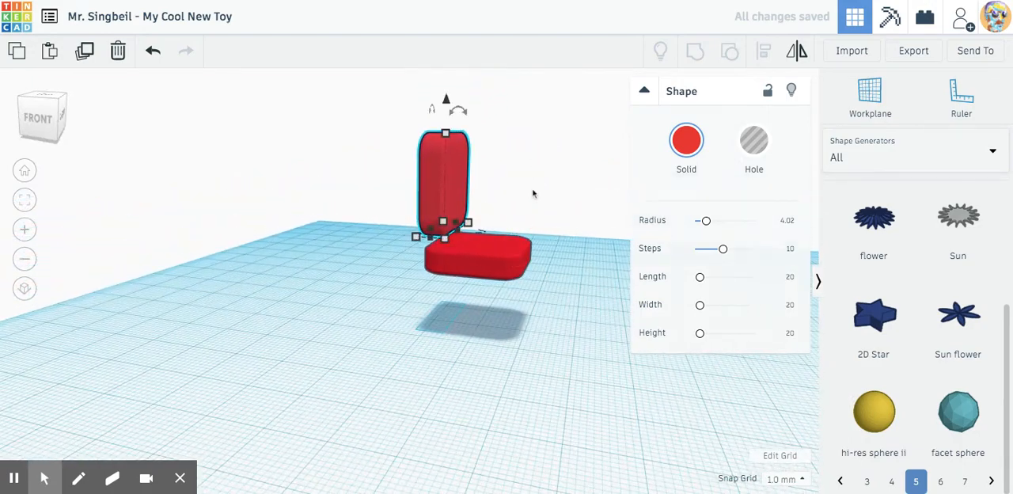
{"action": "left_click_drag", "start_coordinate": [449, 102], "coordinate": [449, 93]}
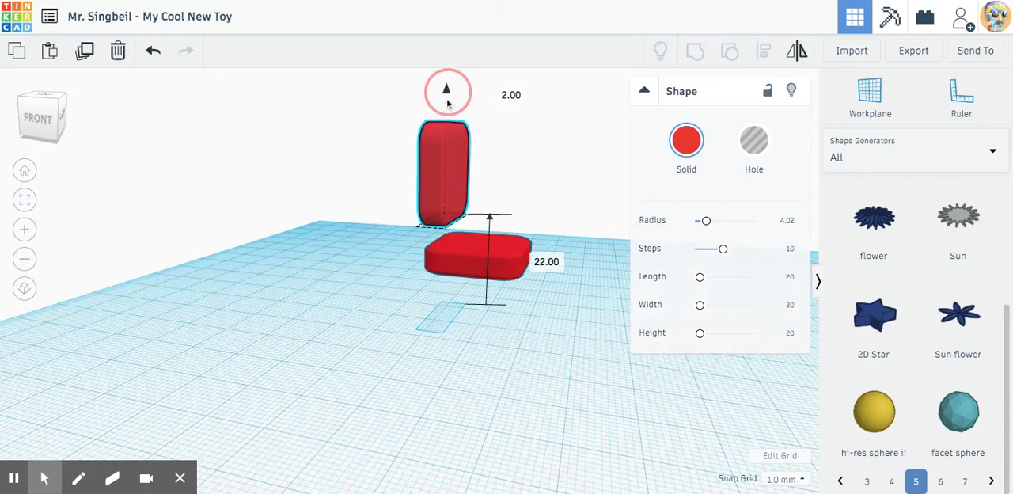
Shift the upright box 6 mm outward, then 3 mm back toward the seat, to line it up as a backrest.
{"action": "right_click_drag", "start_coordinate": [510, 177], "coordinate": [419, 168]}
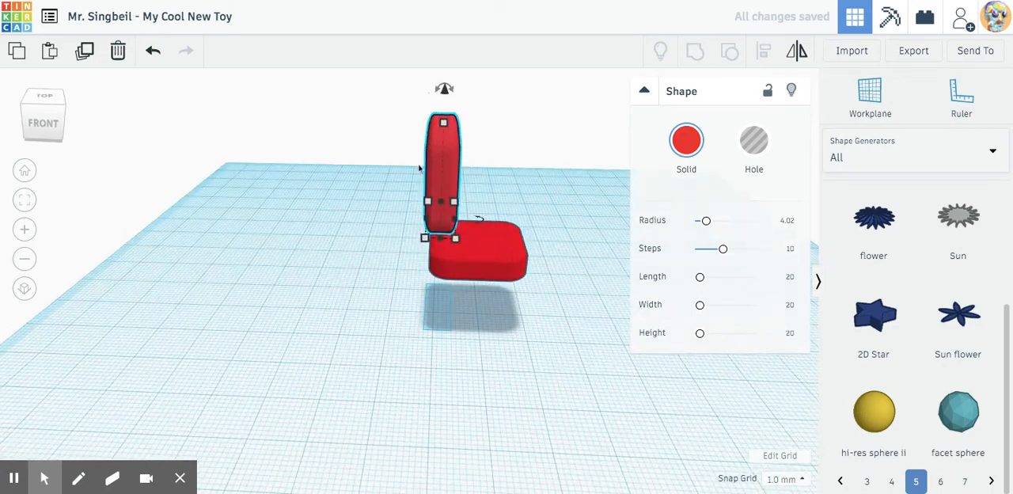
{"action": "left_click_drag", "start_coordinate": [444, 175], "coordinate": [413, 170]}
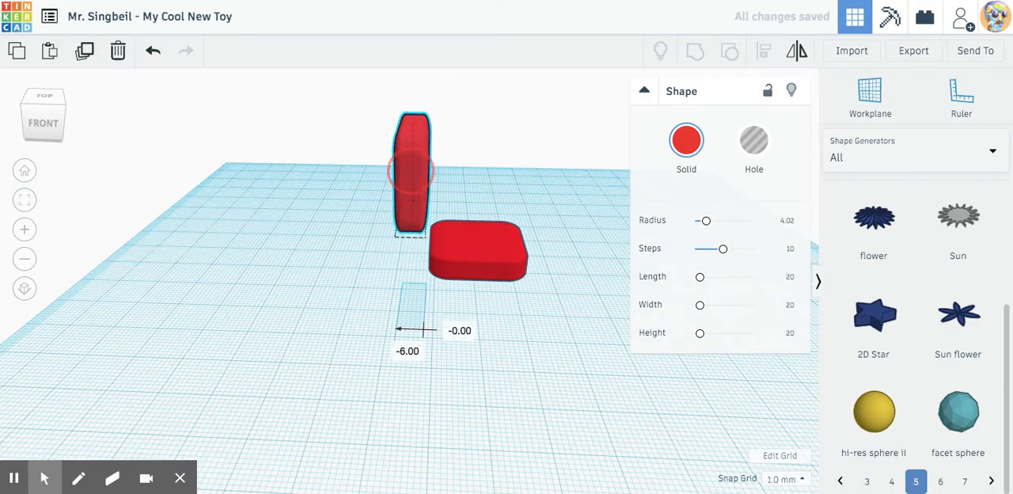
{"action": "left_click", "coordinate": [534, 182]}
{"action": "mouse_move", "coordinate": [554, 179]}
{"action": "right_mouse_down"}
{"action": "mouse_move", "coordinate": [299, 190]}
{"action": "mouse_move", "coordinate": [466, 185]}
{"action": "mouse_move", "coordinate": [583, 158]}
{"action": "mouse_move", "coordinate": [525, 159]}
{"action": "mouse_move", "coordinate": [556, 153]}
{"action": "mouse_move", "coordinate": [570, 174]}
{"action": "right_mouse_up"}
{"action": "mouse_move", "coordinate": [419, 177]}
{"action": "left_mouse_down"}
{"action": "mouse_move", "coordinate": [420, 165]}
{"action": "mouse_move", "coordinate": [433, 168]}
{"action": "left_mouse_up"}
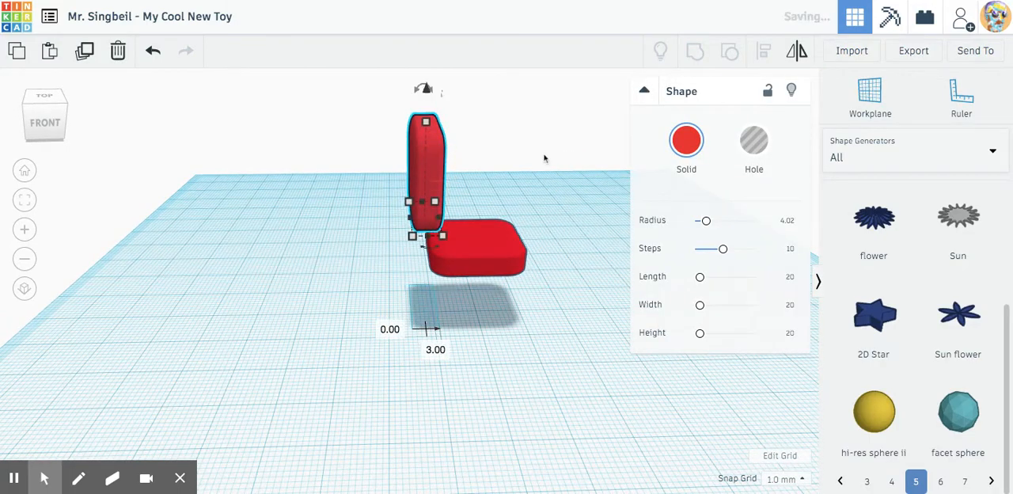
{"action": "left_click", "coordinate": [544, 158]}
{"action": "right_click_drag", "start_coordinate": [543, 158], "coordinate": [453, 174]}
Switch the shape library to Basic Shapes and place a solid red box in front of the chair parts.
{"action": "left_click", "coordinate": [893, 169]}
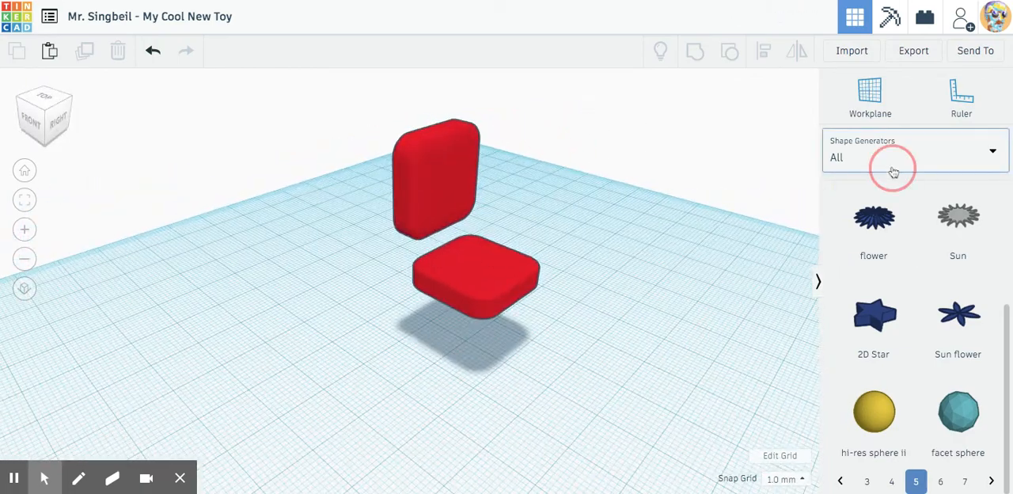
{"action": "left_click", "coordinate": [876, 207]}
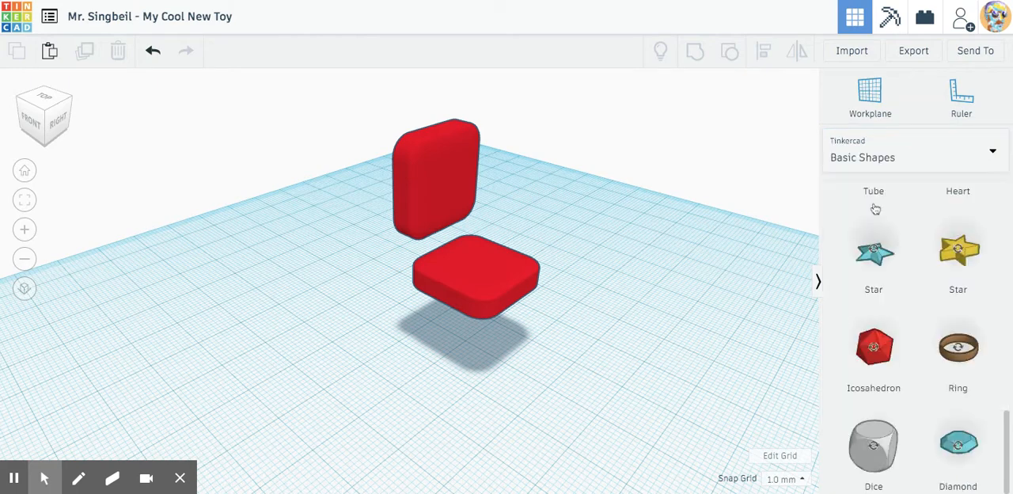
{"action": "scroll", "coordinate": [910, 323], "scroll_direction": "up", "scroll_amount": 10}
{"action": "left_click", "coordinate": [881, 319]}
{"action": "left_click", "coordinate": [430, 343]}
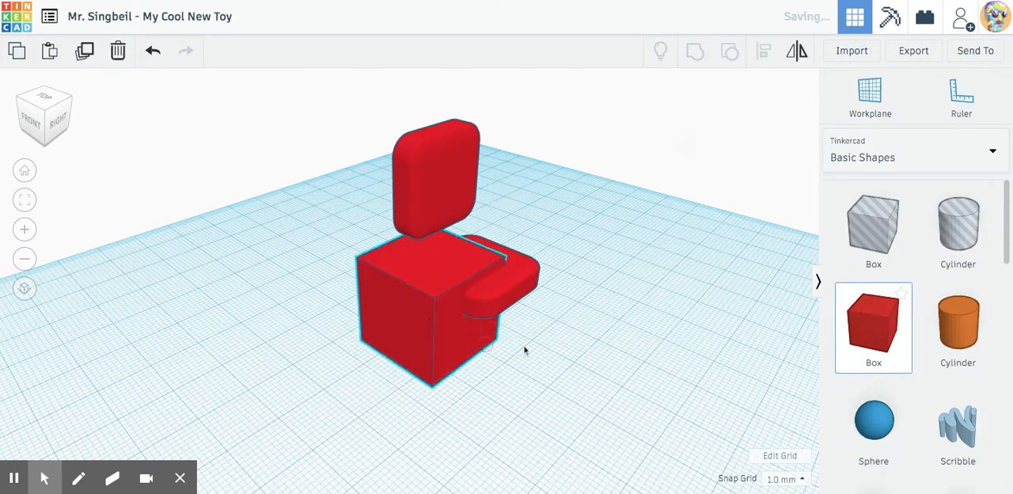
Shrink the new box's base to a thin 3 by 3 mm post and color it grey.
{"action": "right_click_drag", "start_coordinate": [568, 353], "coordinate": [639, 345]}
{"action": "right_click_drag", "start_coordinate": [549, 330], "coordinate": [486, 344]}
{"action": "left_click_drag", "start_coordinate": [497, 339], "coordinate": [388, 339]}
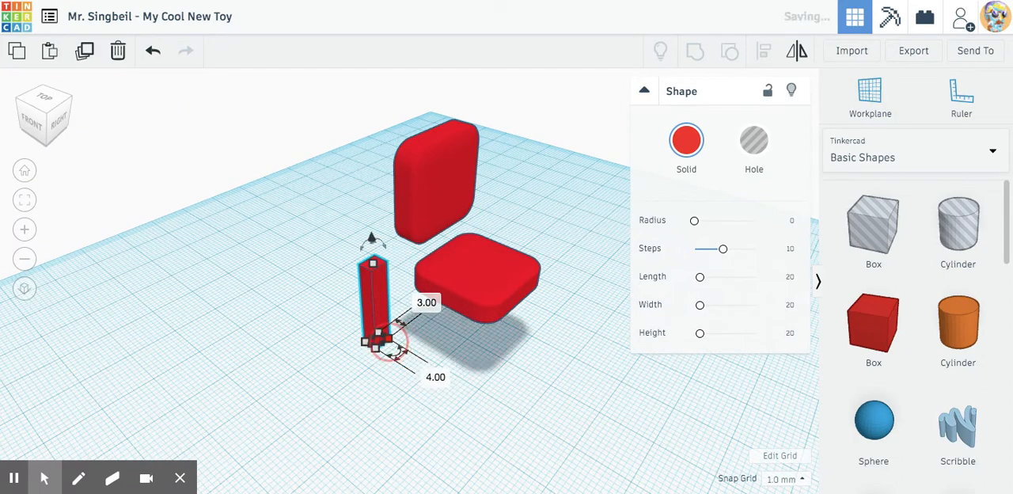
{"action": "left_click", "coordinate": [678, 154]}
{"action": "left_click", "coordinate": [950, 244]}
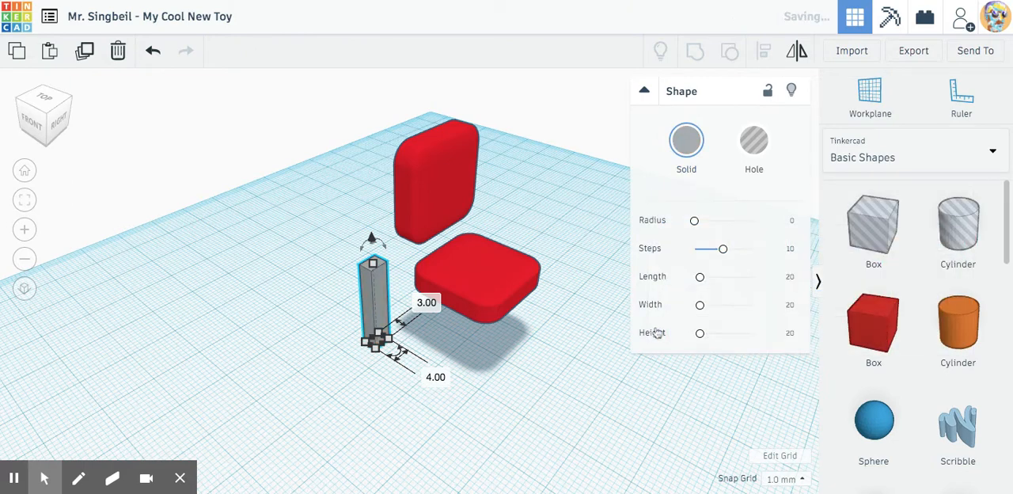
{"action": "left_click_drag", "start_coordinate": [389, 339], "coordinate": [385, 340]}
{"action": "left_click", "coordinate": [538, 368]}
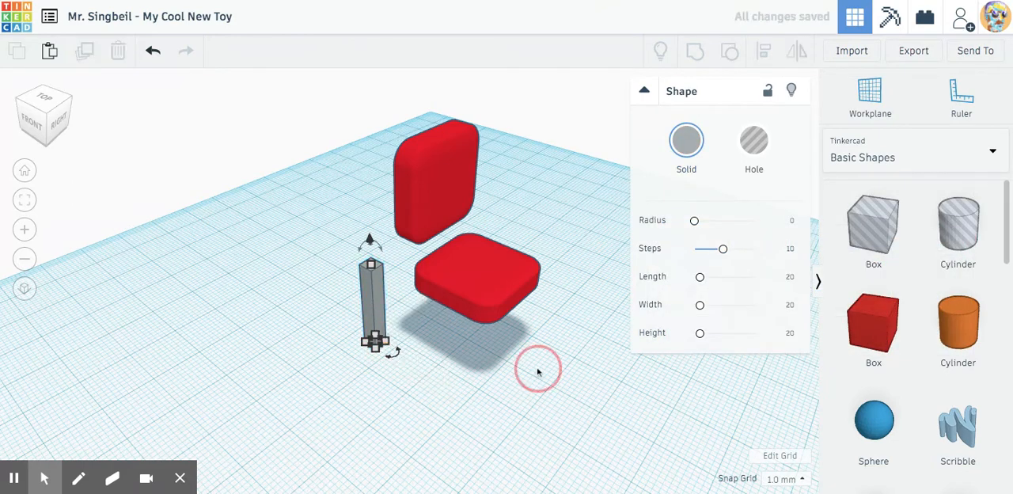
Move the grey post beneath the front-left corner of the flat red seat as the first leg.
{"action": "right_click_drag", "start_coordinate": [436, 405], "coordinate": [752, 362]}
{"action": "left_click_drag", "start_coordinate": [460, 307], "coordinate": [412, 309]}
{"action": "right_click_drag", "start_coordinate": [420, 334], "coordinate": [384, 315]}
{"action": "left_click_drag", "start_coordinate": [407, 283], "coordinate": [411, 285]}
{"action": "mouse_move", "coordinate": [453, 237]}
{"action": "left_mouse_down"}
{"action": "mouse_move", "coordinate": [453, 255]}
{"action": "mouse_move", "coordinate": [453, 241]}
{"action": "left_mouse_up"}
{"action": "left_click", "coordinate": [570, 392]}
{"action": "right_click_drag", "start_coordinate": [570, 392], "coordinate": [482, 367]}
Duplicate the grey leg and move the copy under the seat's front-right corner.
{"action": "left_click", "coordinate": [450, 316]}
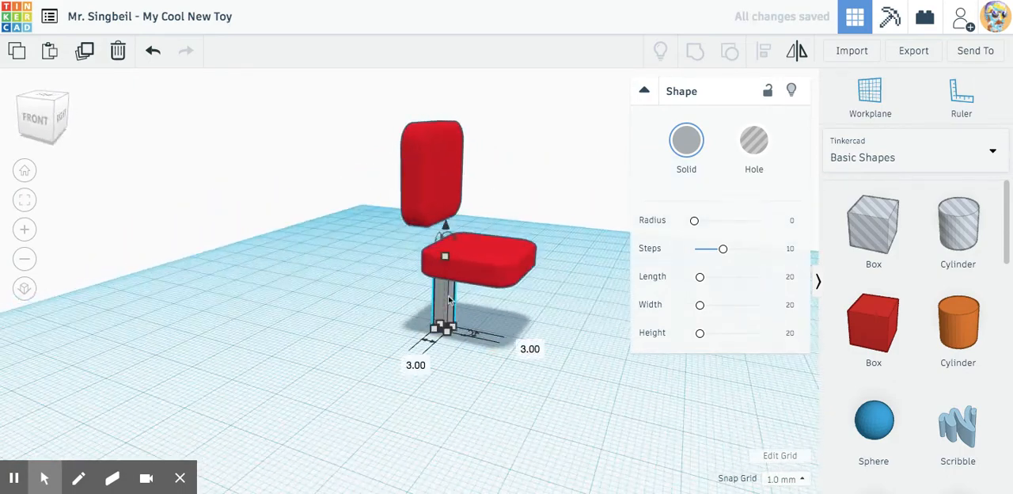
{"action": "key", "text": "ctrl+d"}
{"action": "left_click_drag", "start_coordinate": [448, 300], "coordinate": [499, 305]}
Select both front legs together, duplicate them and move the copies under the back corners of the seat.
{"action": "left_click", "coordinate": [438, 303]}
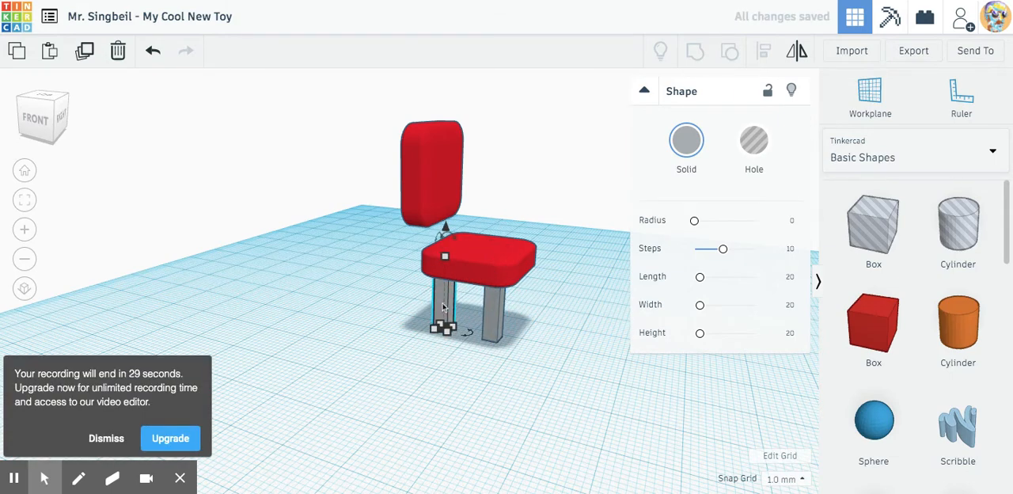
{"action": "left_click", "coordinate": [499, 315], "text": "shift"}
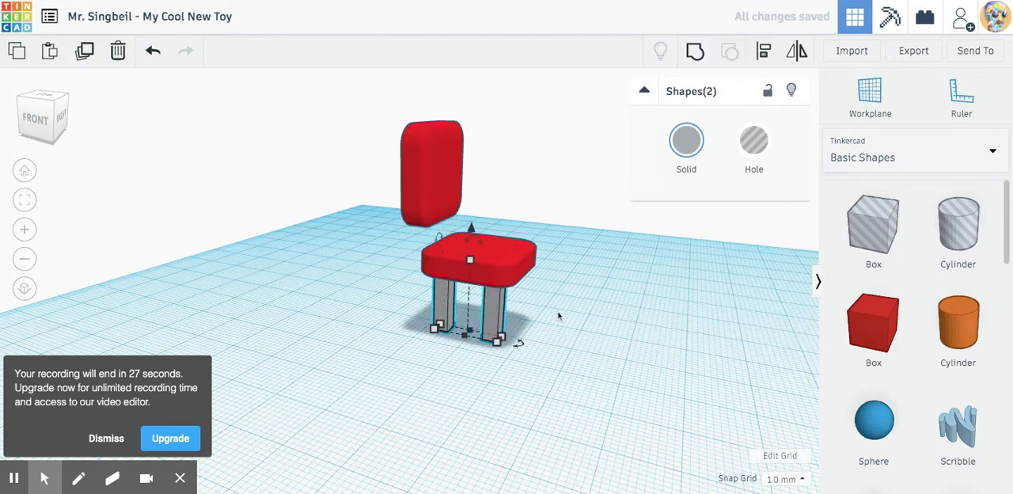
{"action": "left_click_drag", "start_coordinate": [558, 316], "coordinate": [586, 324]}
{"action": "left_click", "coordinate": [496, 314]}
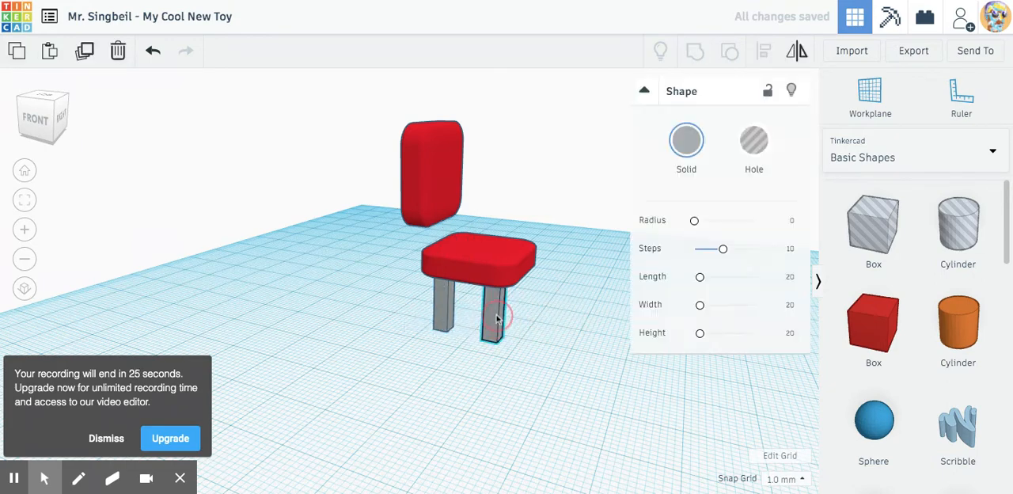
{"action": "left_click", "coordinate": [446, 299], "text": "shift"}
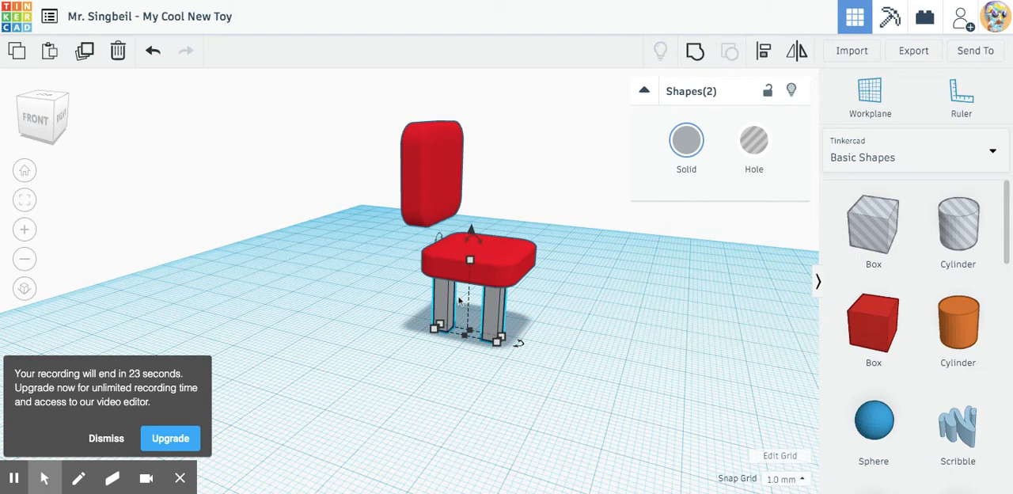
{"action": "left_click_drag", "start_coordinate": [448, 307], "coordinate": [449, 309]}
{"action": "left_click", "coordinate": [593, 372]}
{"action": "left_click_drag", "start_coordinate": [527, 374], "coordinate": [623, 381]}
{"action": "left_click_drag", "start_coordinate": [523, 371], "coordinate": [600, 376]}
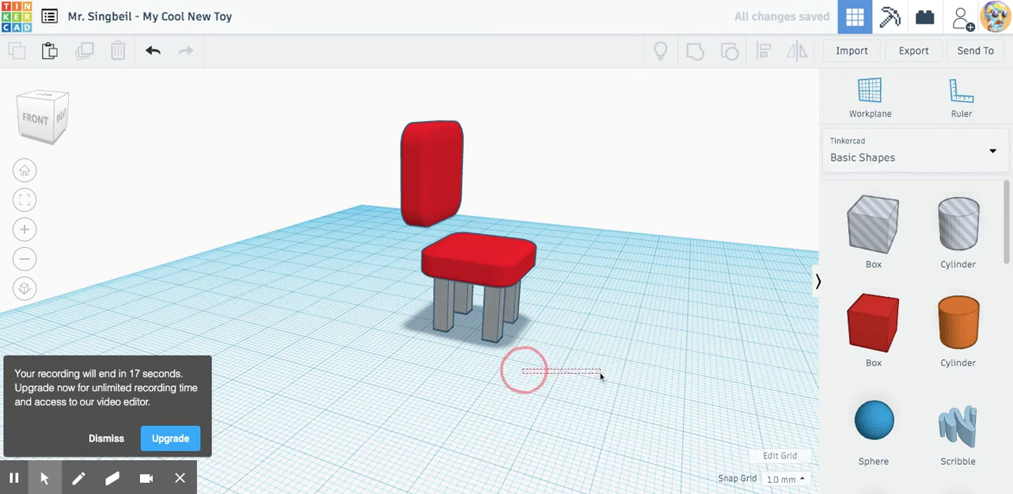